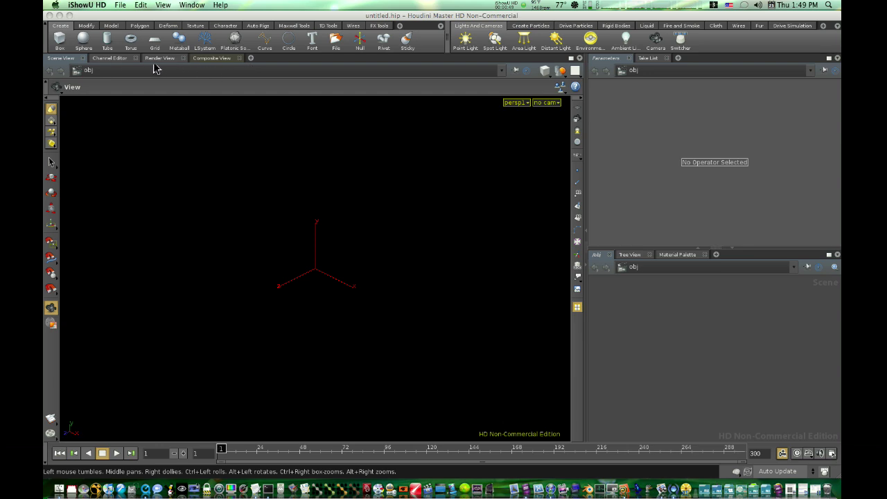
- Switch to the Composite View and move through the network path from obj back to img
left_click(205, 60)
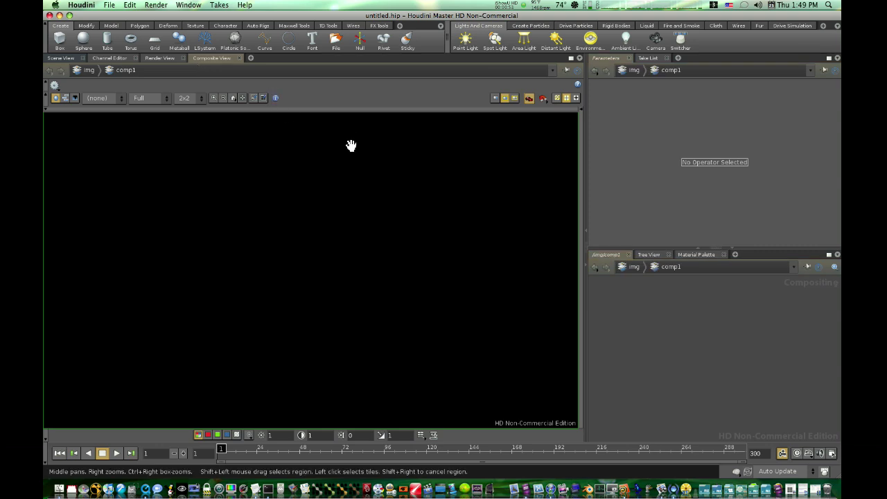
left_click(624, 270)
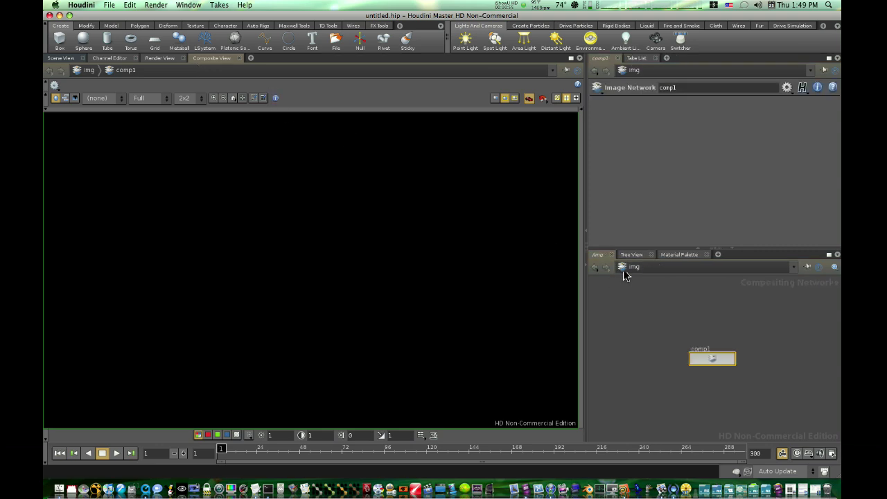
left_click(624, 270)
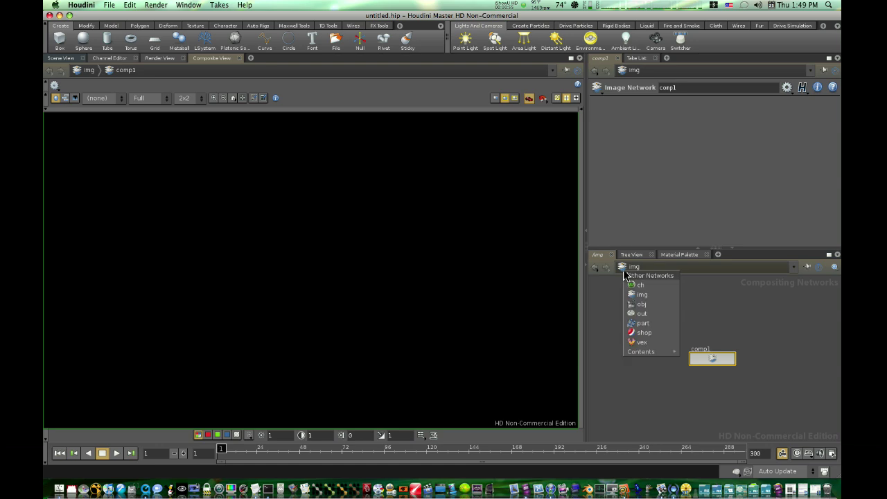
left_click(648, 312)
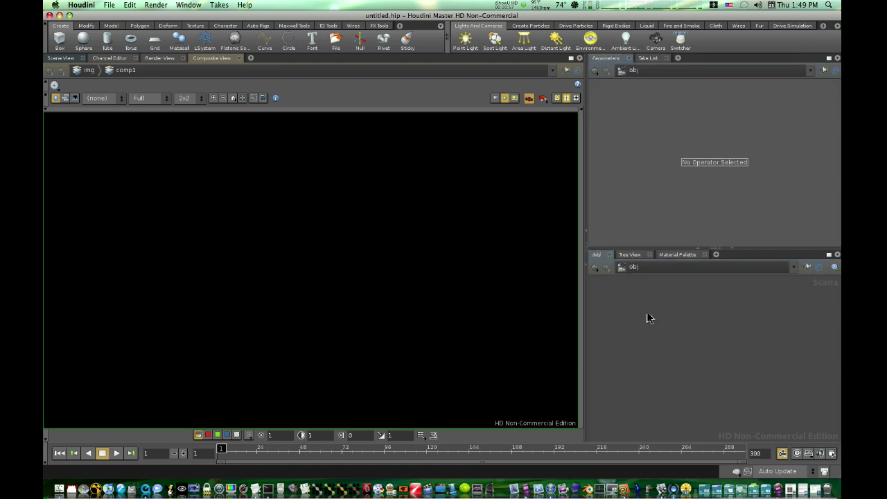
left_click(624, 270)
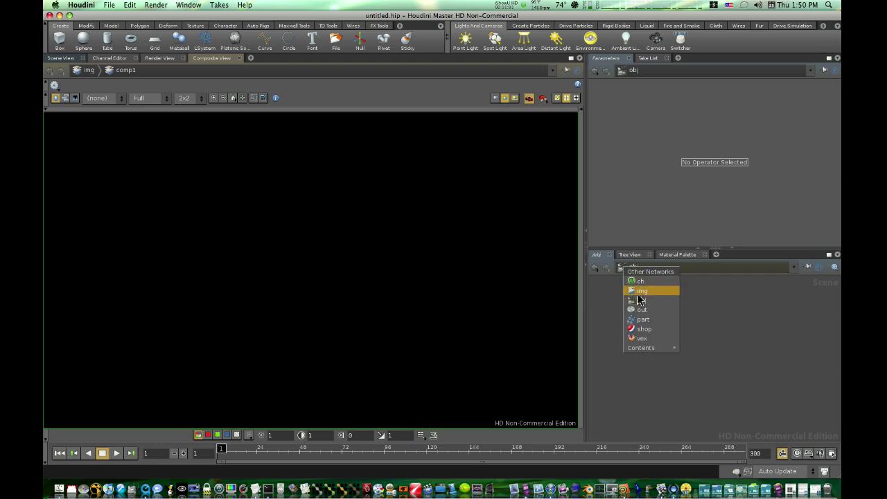
left_click(639, 293)
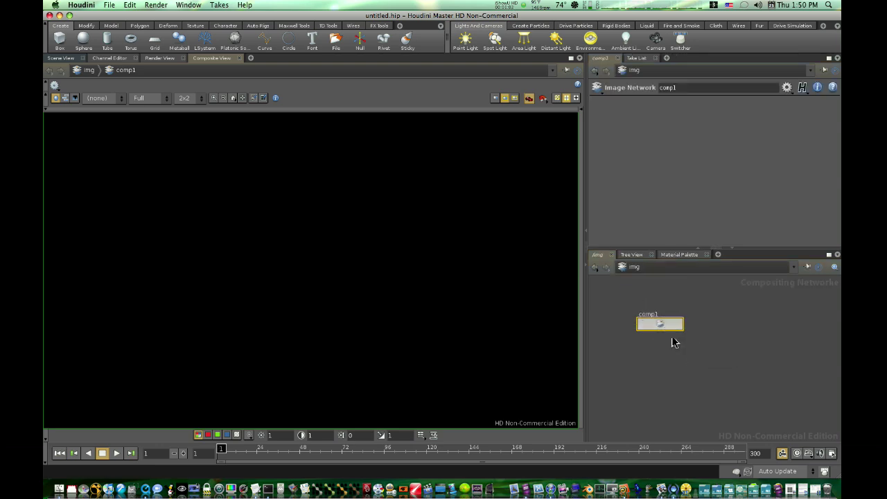
- Inside comp1, add a File node (default_pic) loading the butterfly and move it up-left
double_click(659, 325)
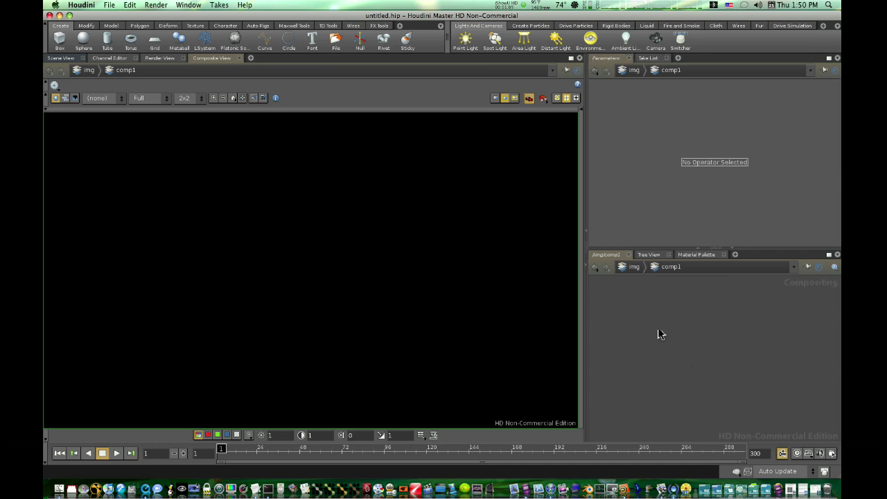
key("Tab")
type("file")
left_click(660, 338)
left_click(659, 334)
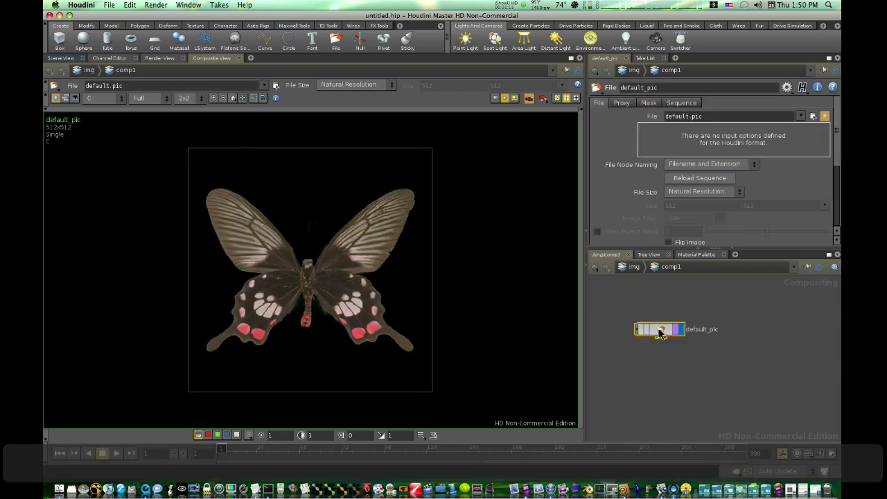
left_click_drag(659, 333, 631, 297)
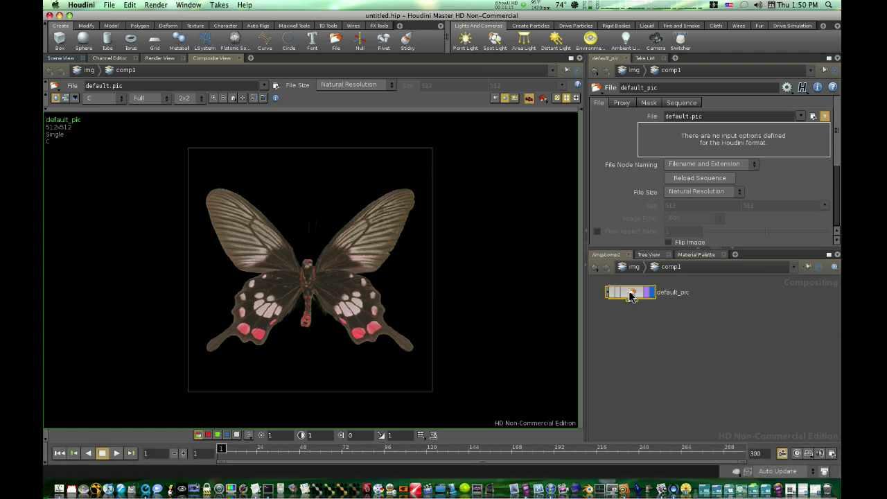
key("Tab")
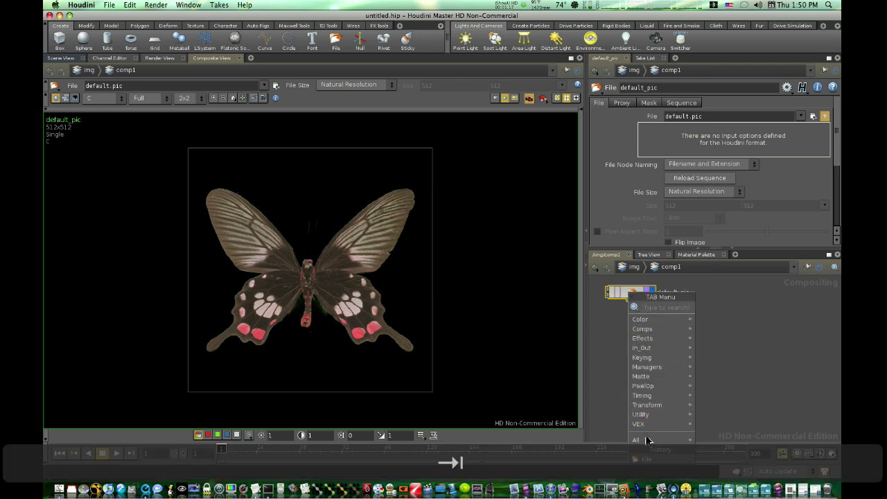
mouse_move(646, 440)
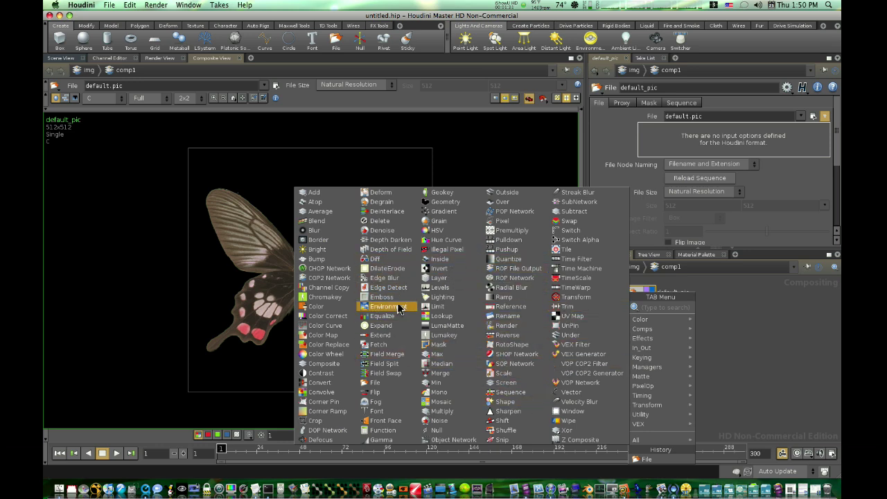
key("Escape")
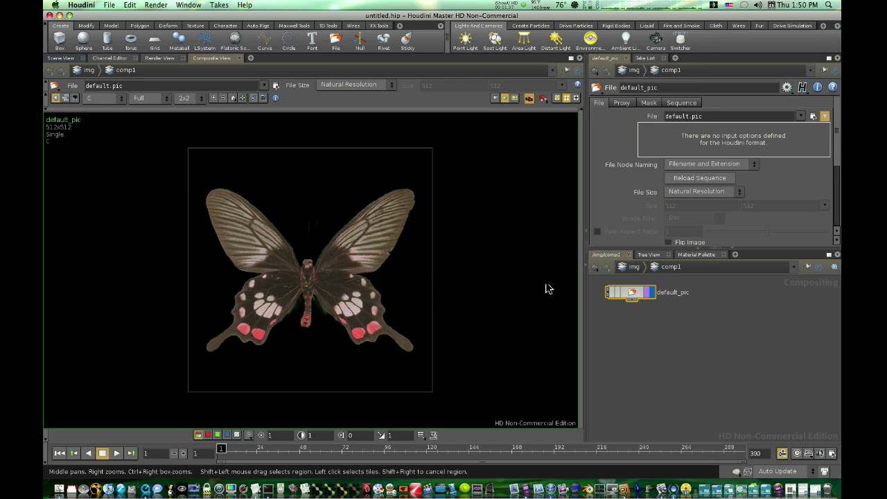
- Add an Invert node below default_pic and display the inverted butterfly
key("Tab")
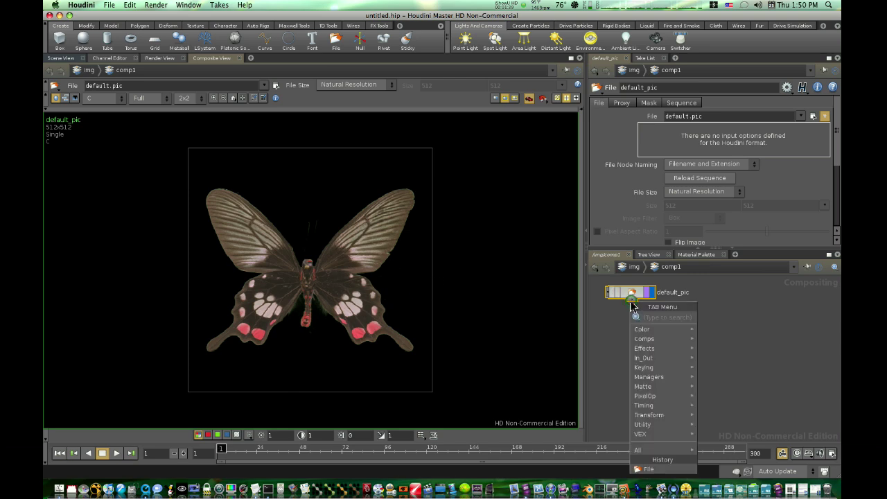
type("invert")
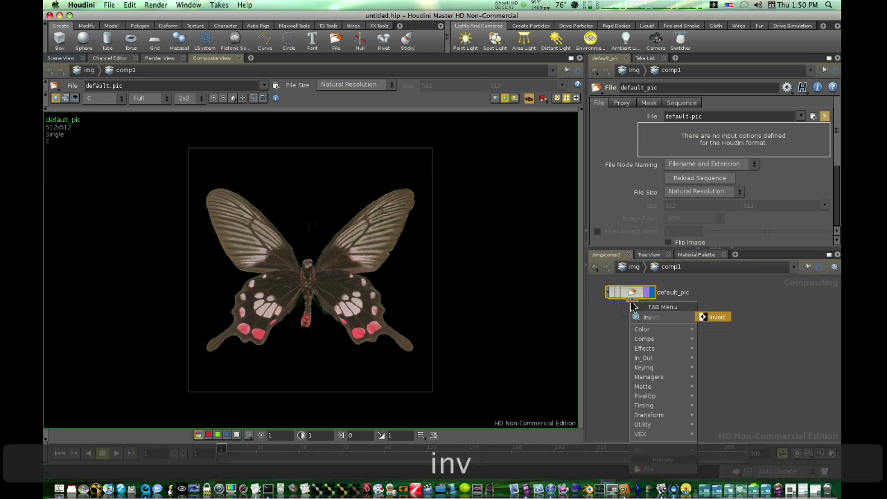
key("Return")
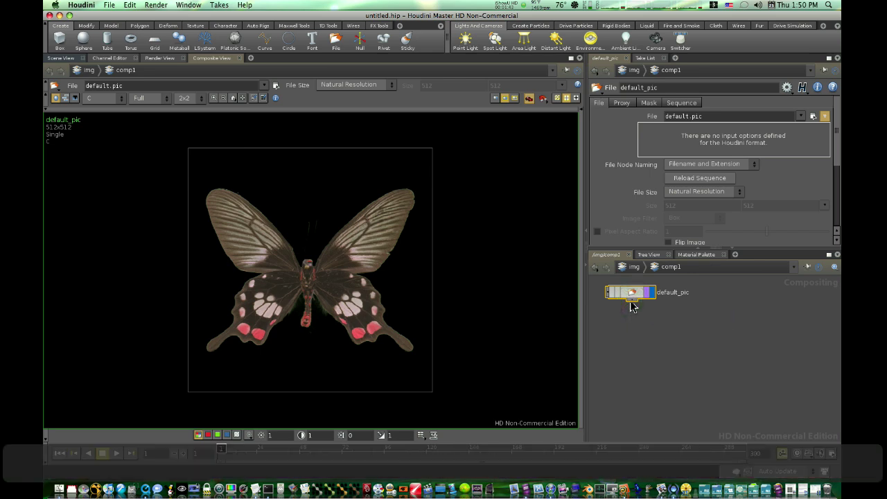
left_click(633, 302)
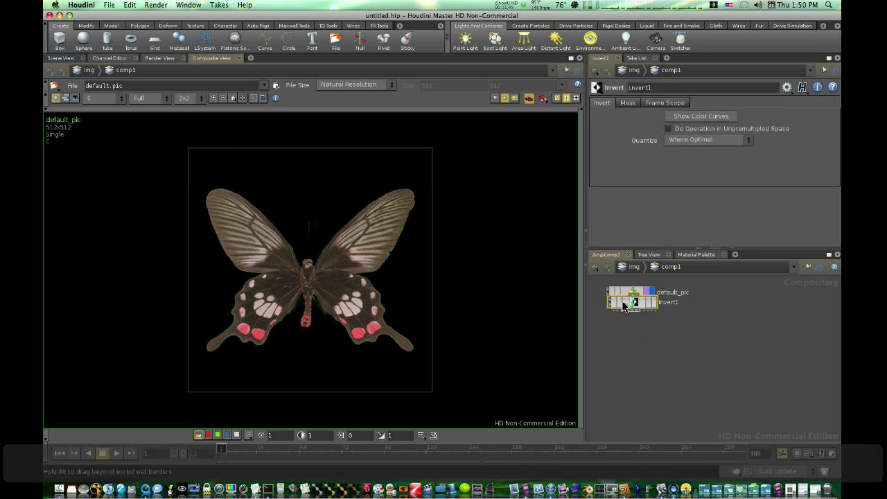
left_click_drag(651, 303, 651, 335)
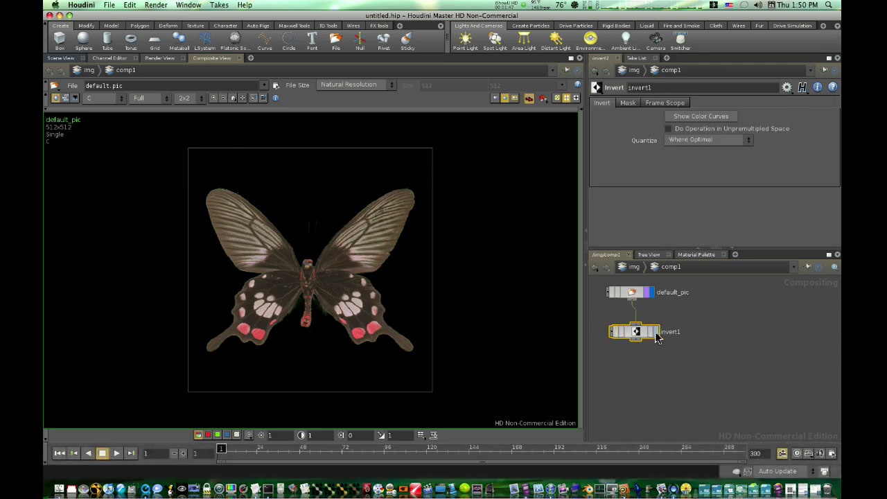
left_click(653, 333)
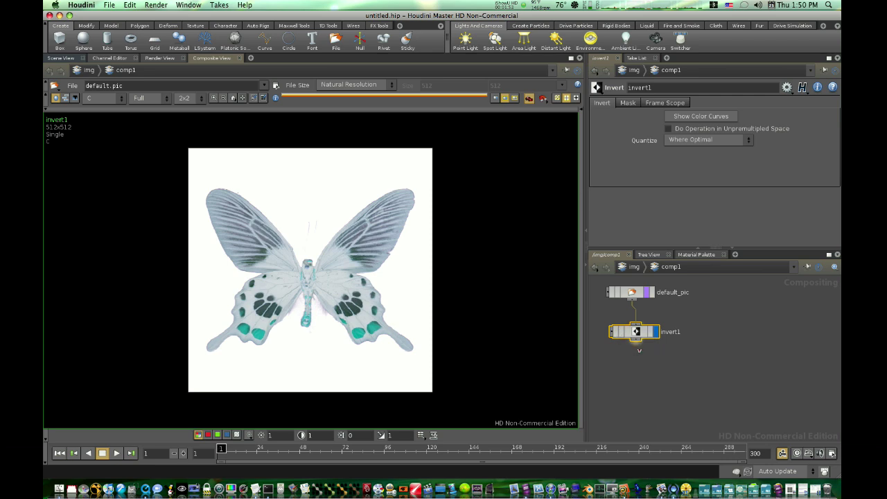
- Search for and pick a Lighting node to follow invert1
key("Tab")
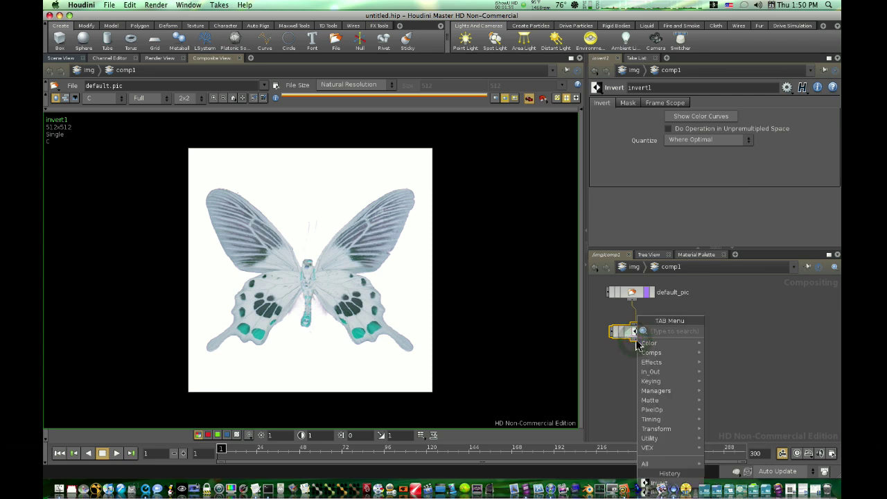
mouse_move(637, 344)
type("light")
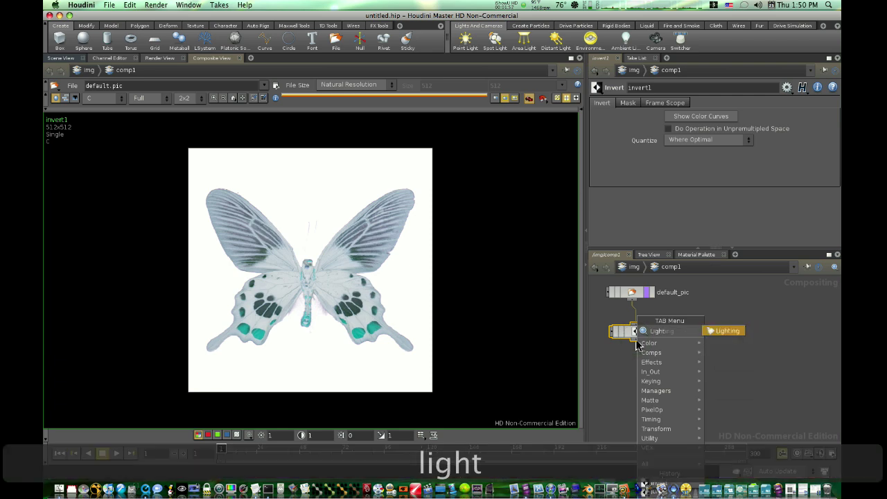
key("Return")
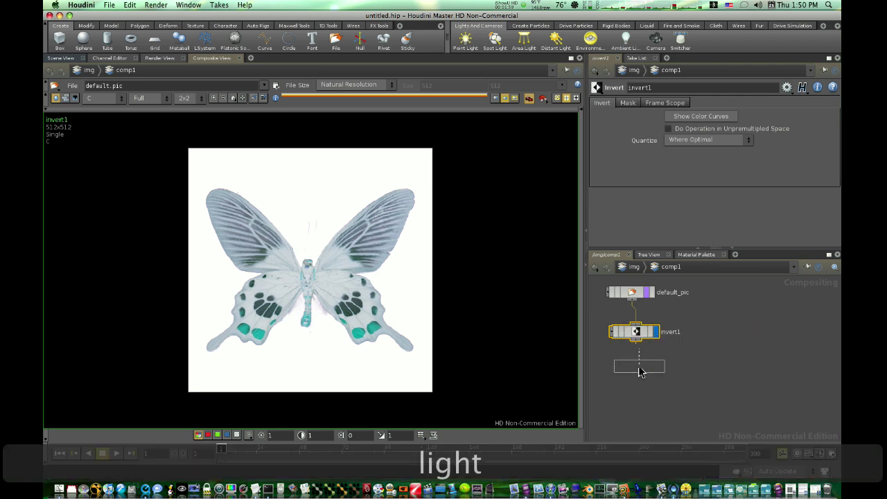
- Place light1 below invert1, tweak cone and attenuation, and set Ambient -0.4, Diffuse 0.4
left_click(639, 367)
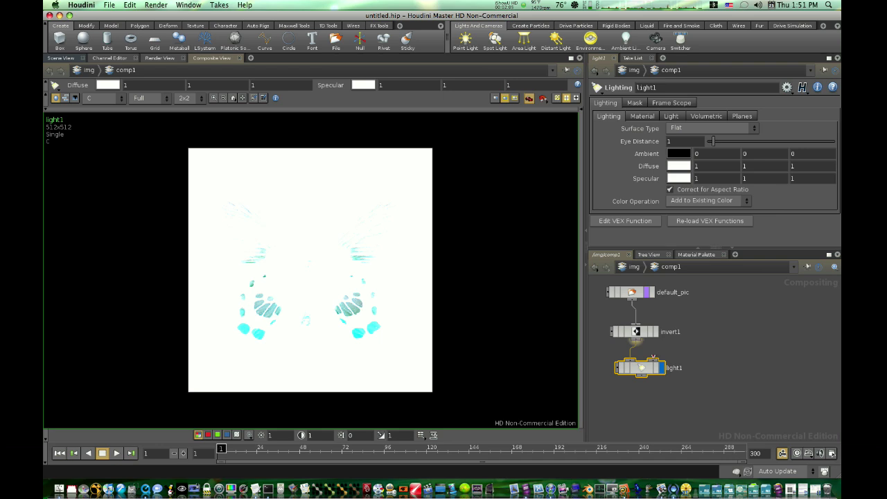
left_click(670, 117)
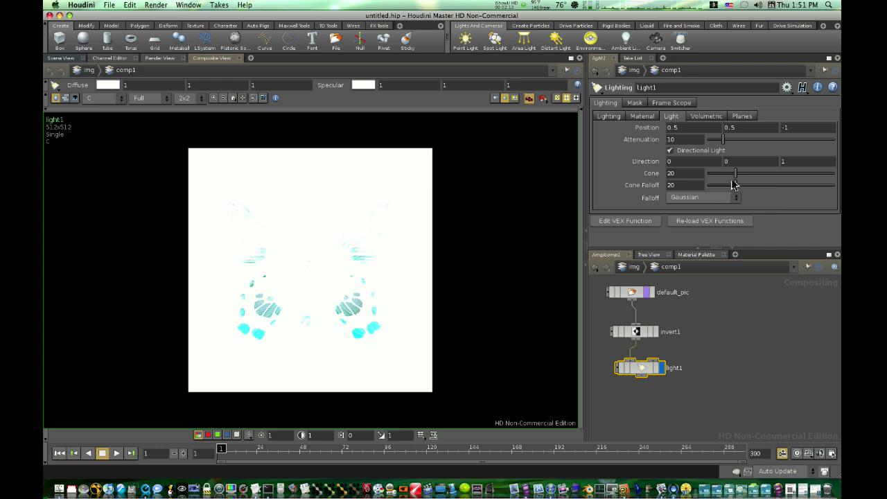
left_click_drag(735, 178, 730, 180)
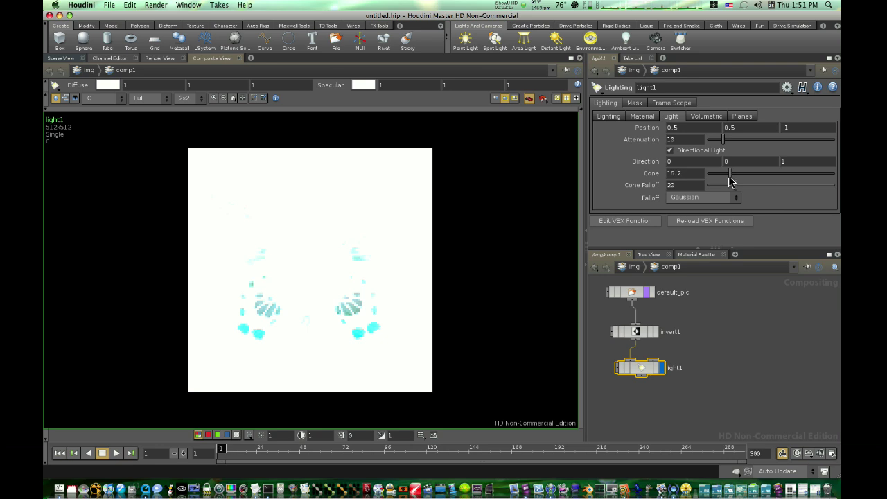
left_click_drag(723, 140, 707, 149)
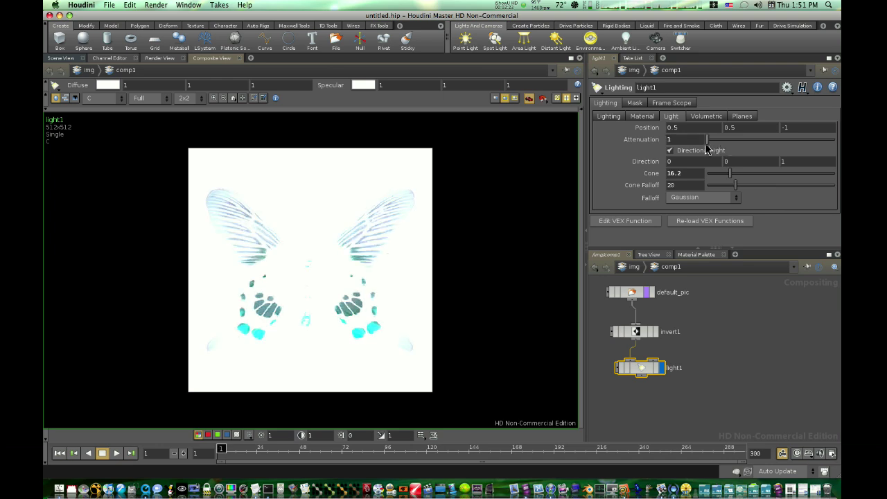
left_click(609, 117)
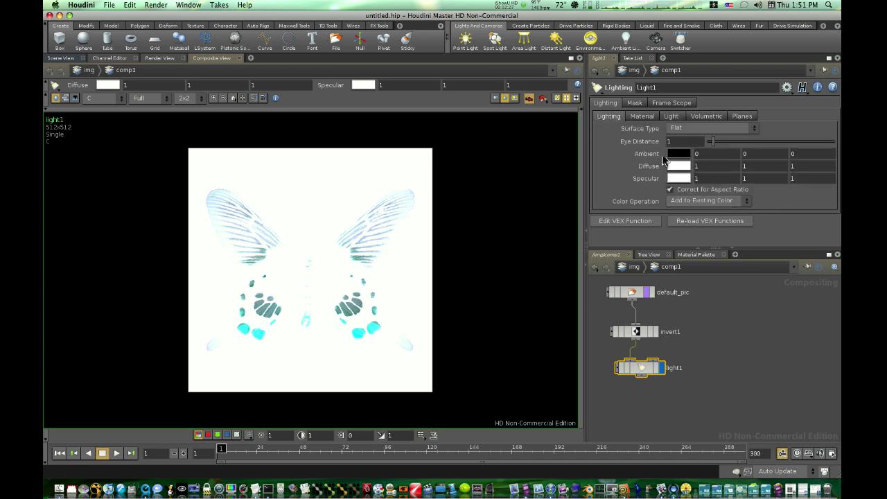
middle_click_drag(642, 156, 654, 171)
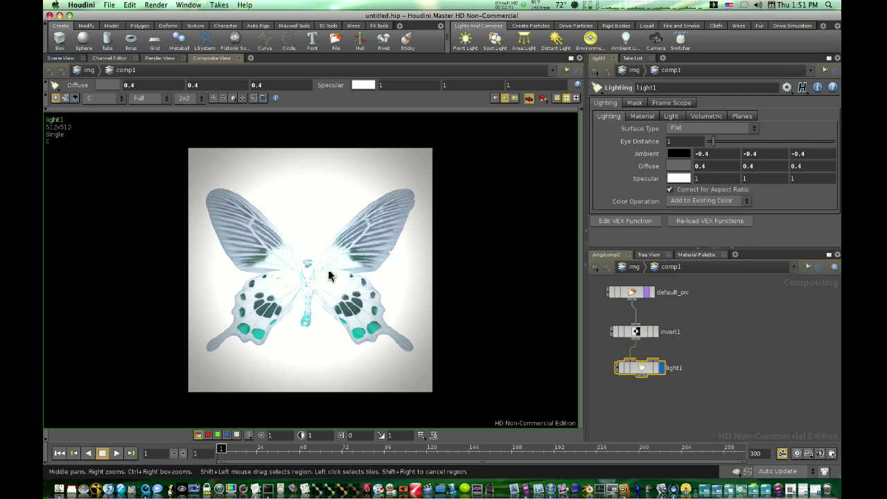
- Add an Edge Detect node (edge1) below light1
key("Tab")
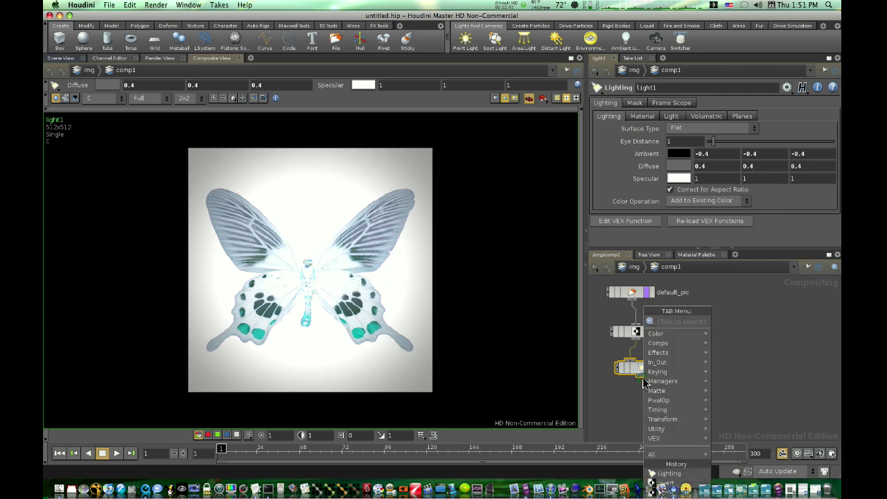
type("edge")
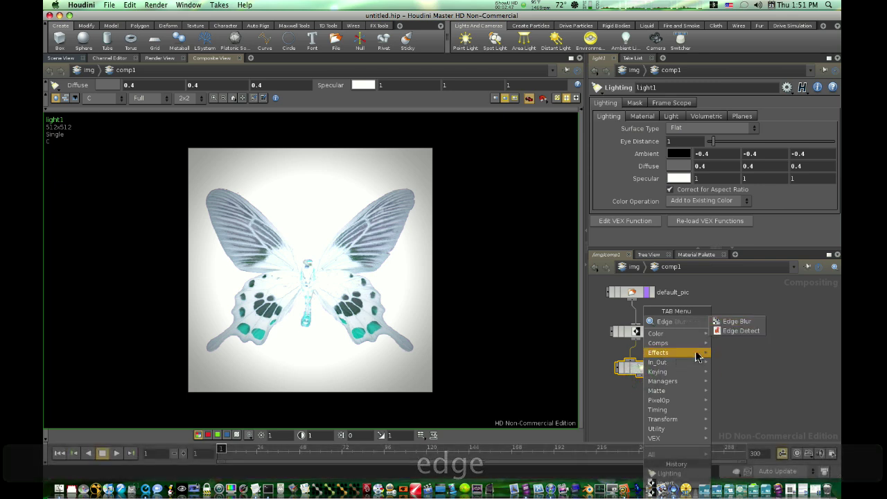
key("Down")
key("Return")
left_click(675, 412)
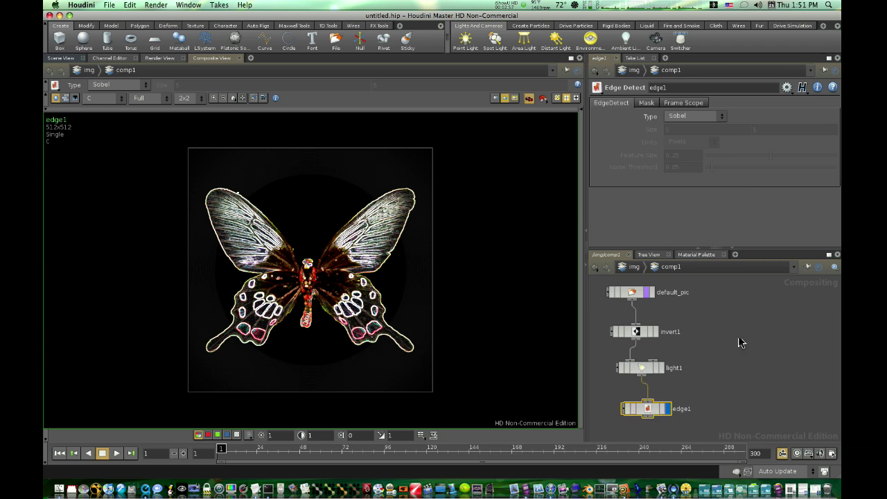
- Add blur1, wire edge1 into it, display it, and set its Size to 31.1
key("Tab")
type("blur")
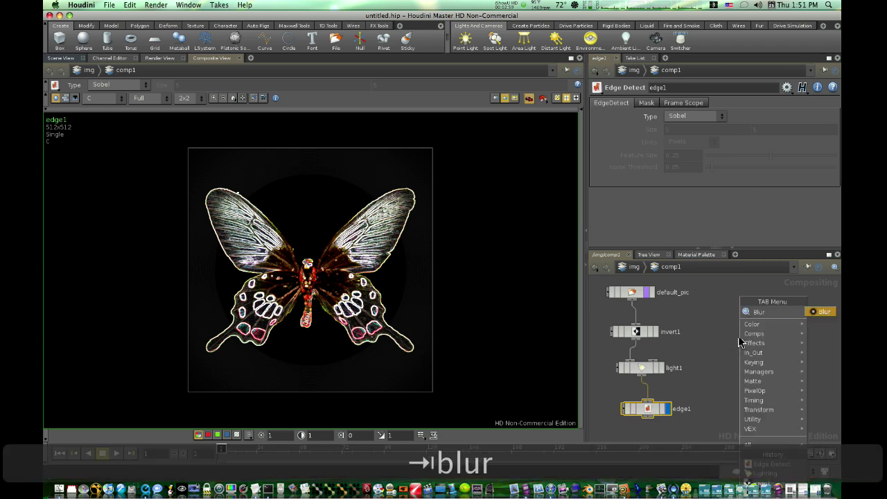
key("Return")
left_click(741, 338)
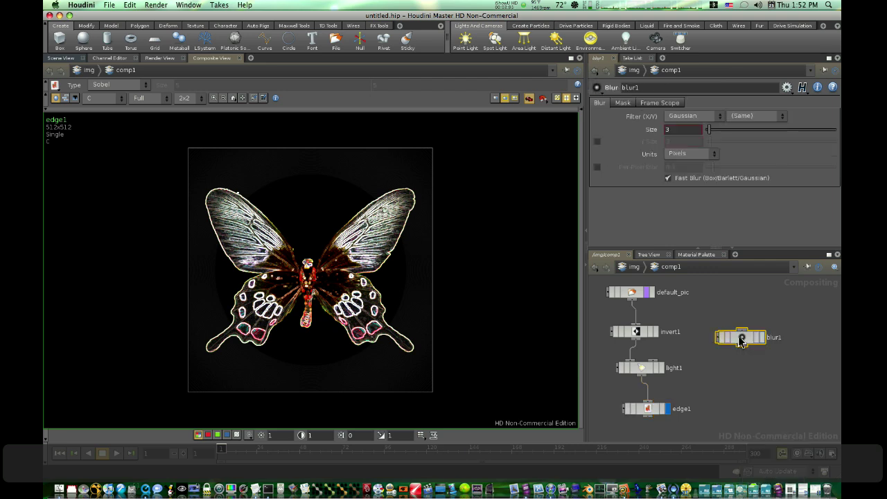
left_click_drag(741, 340, 756, 328)
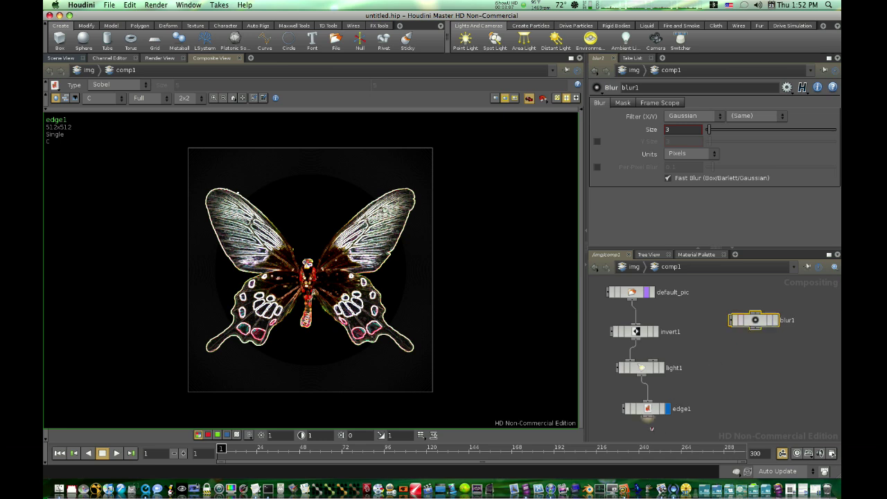
left_click_drag(651, 429, 754, 307)
left_click_drag(754, 308, 754, 308)
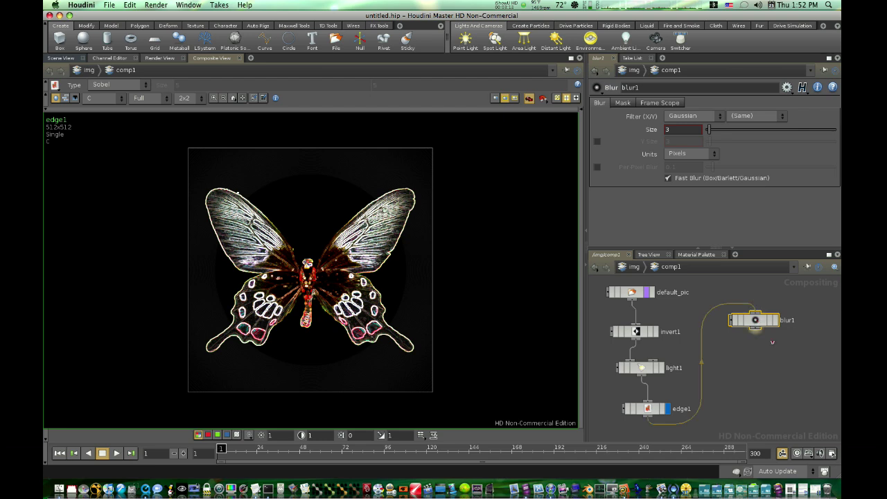
left_click(776, 322)
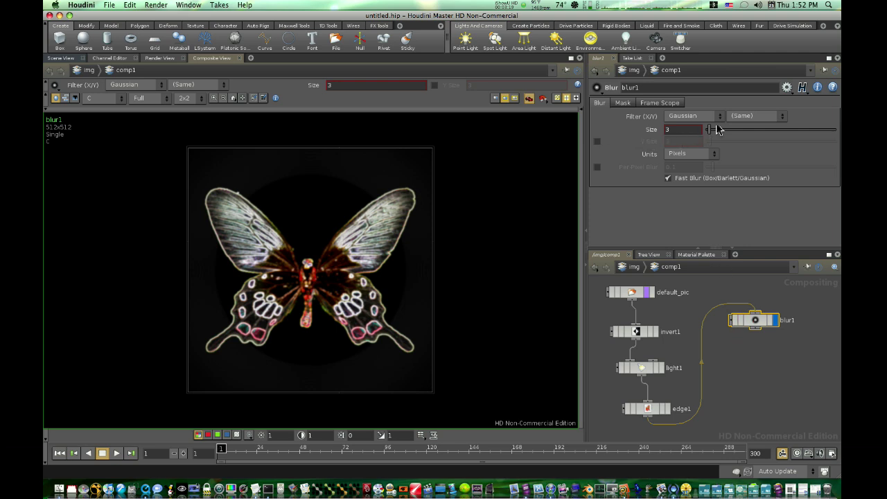
left_click_drag(709, 135, 746, 136)
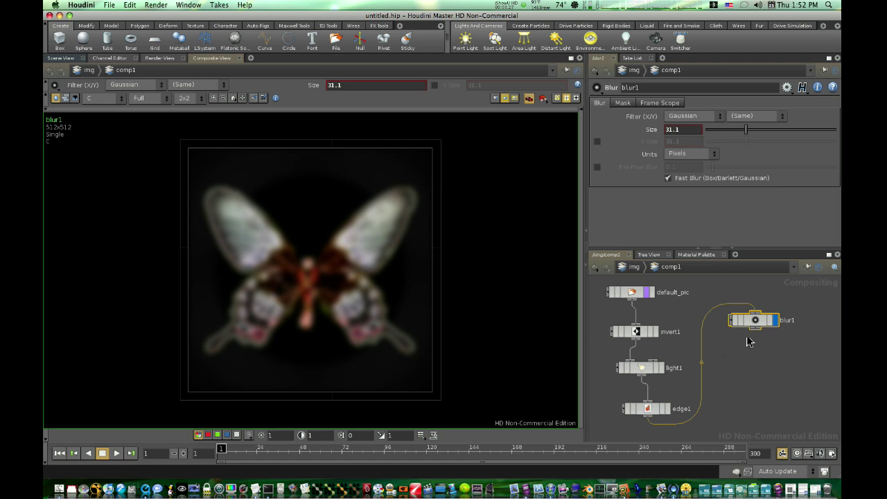
key("Tab")
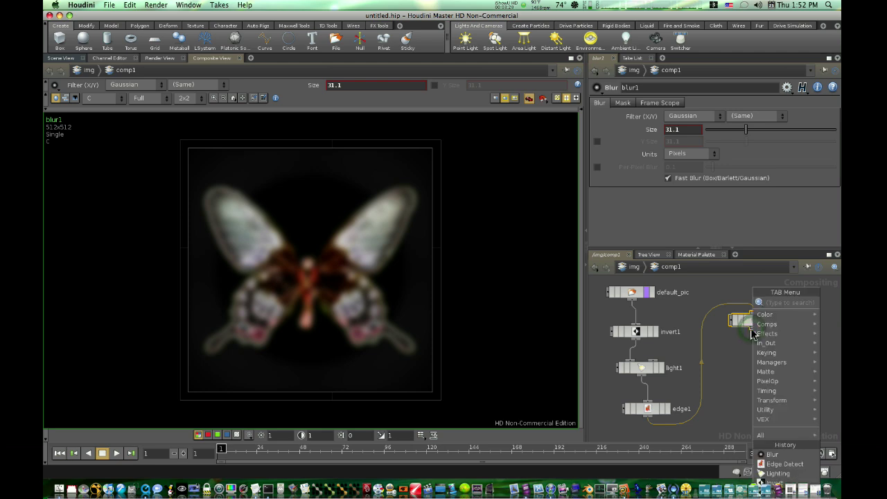
- Add contrast1 below blur1 with Global Contrast black -0.01 and white 2, and display it
type("contrasr")
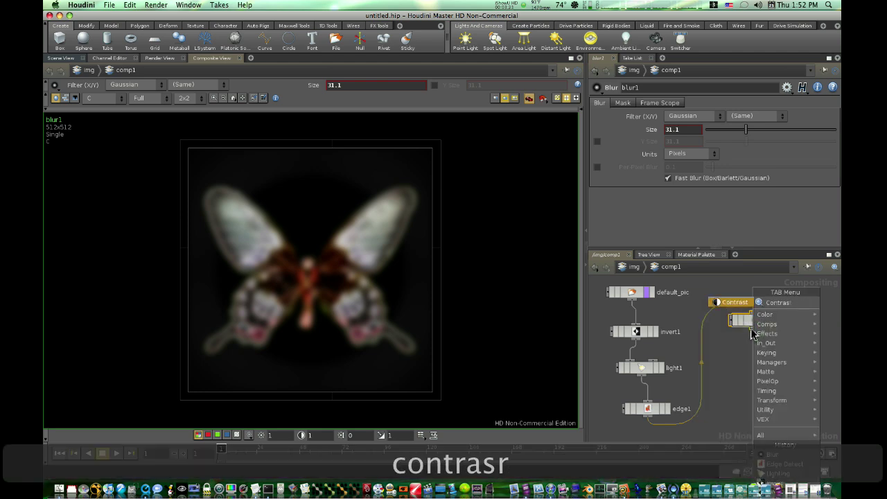
key("BackSpace")
type("t")
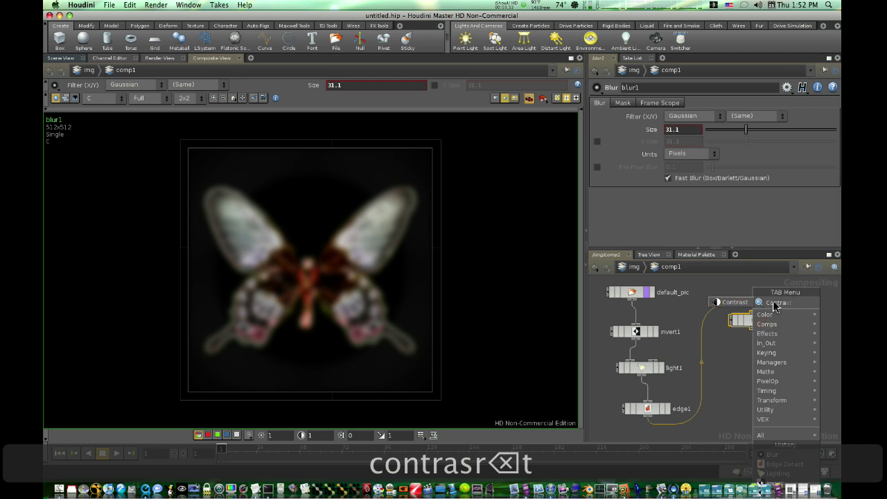
key("Return")
left_click(757, 373)
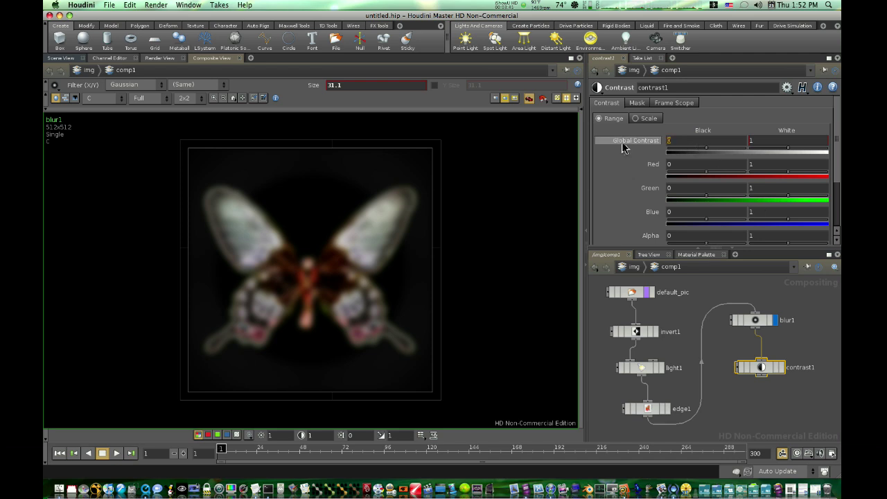
type("-0.01")
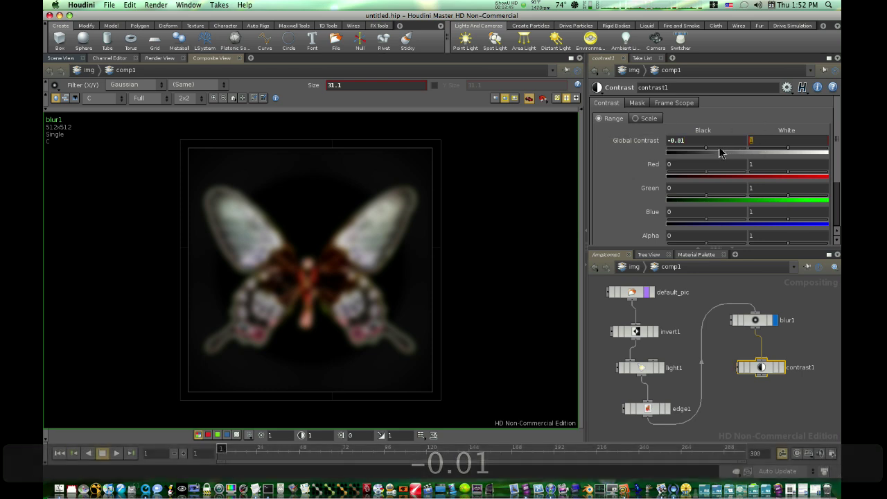
type("2")
key("Return")
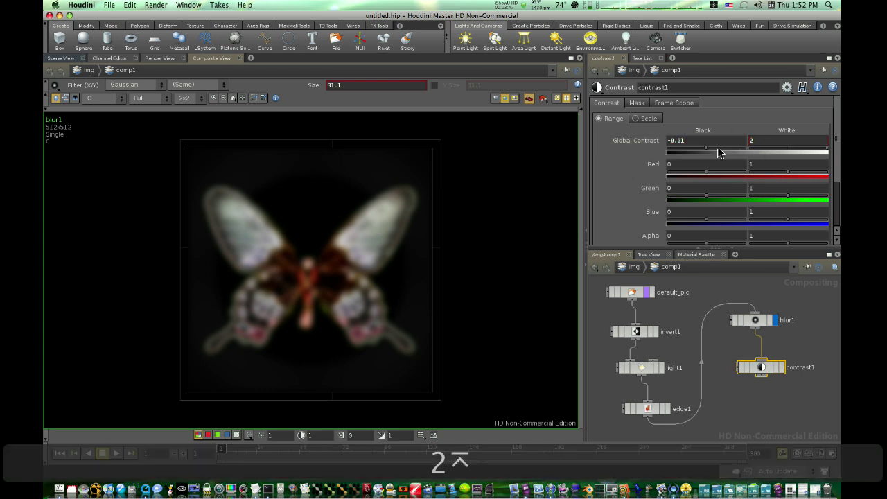
left_click(781, 369)
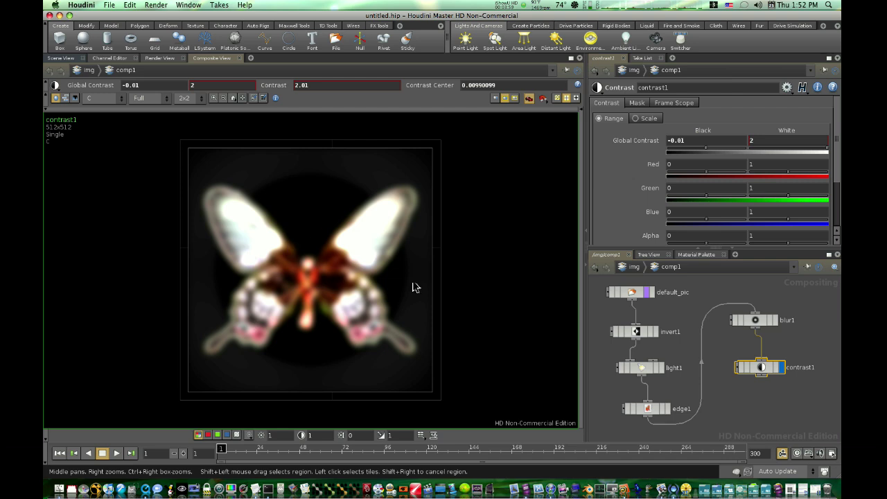
- Add a Bright node below contrast1 with Brightness 0.73 and display it
key("Tab")
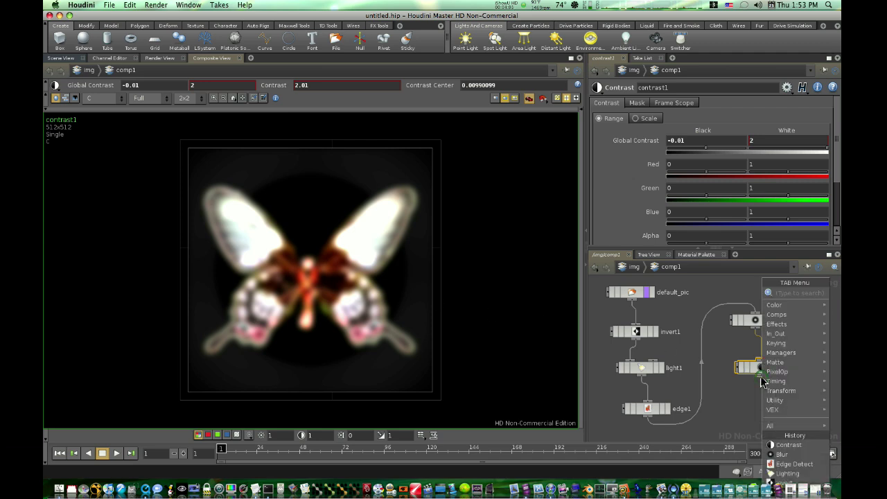
type("brightne")
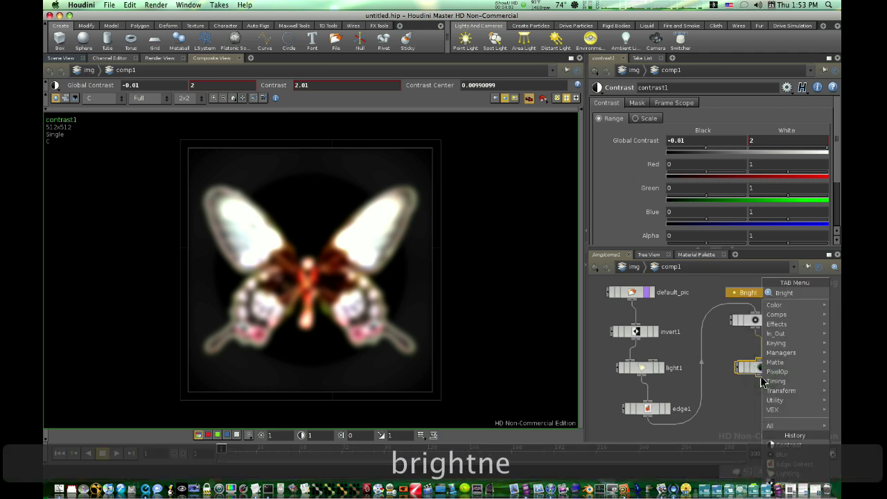
type("ss")
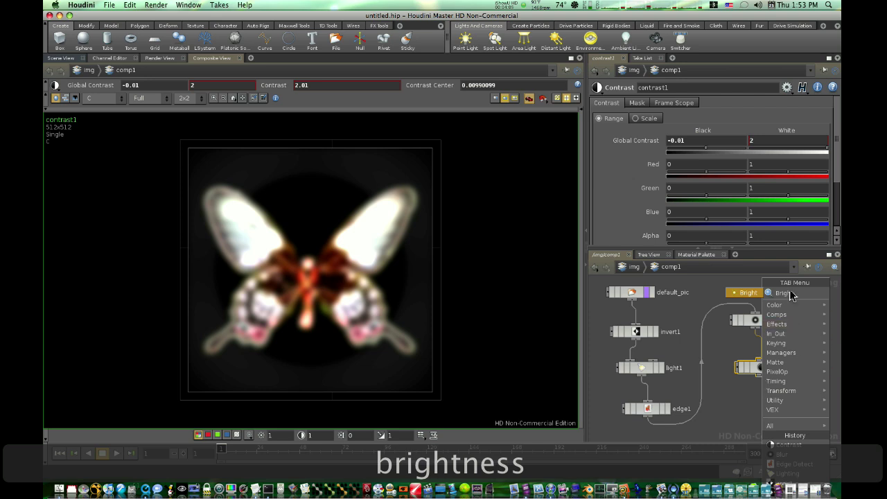
left_click(790, 294)
left_click(768, 409)
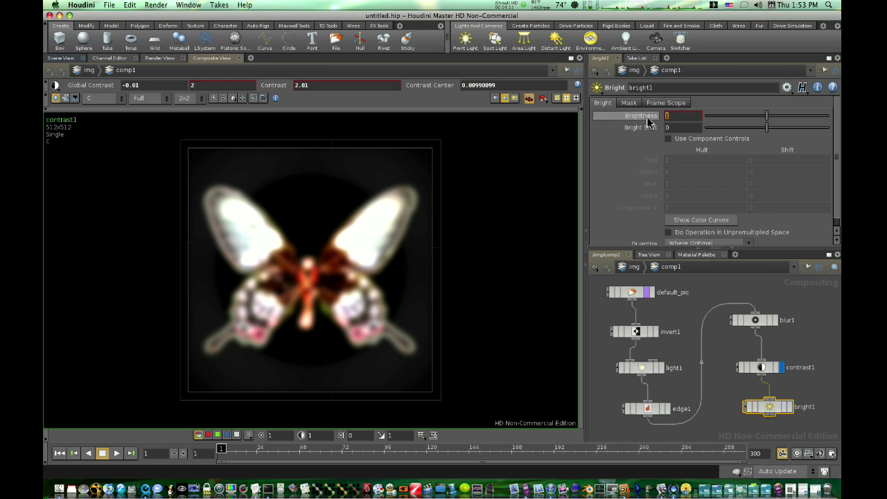
type("0.73")
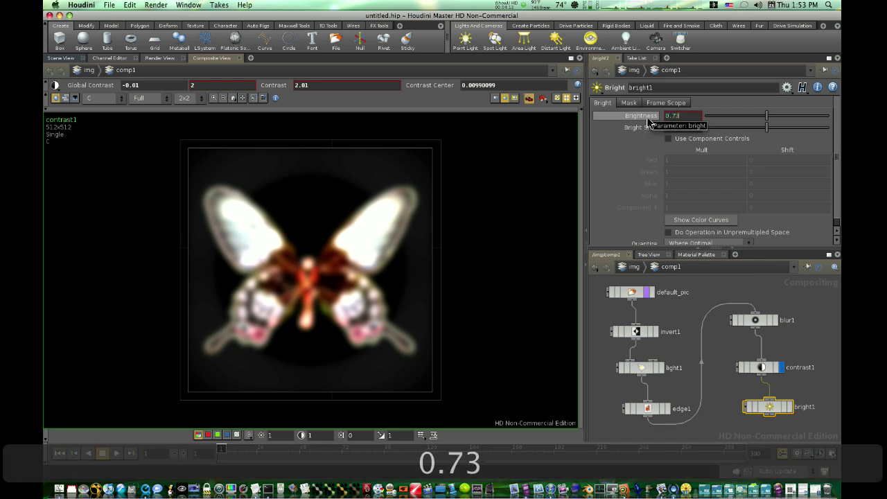
key("Return")
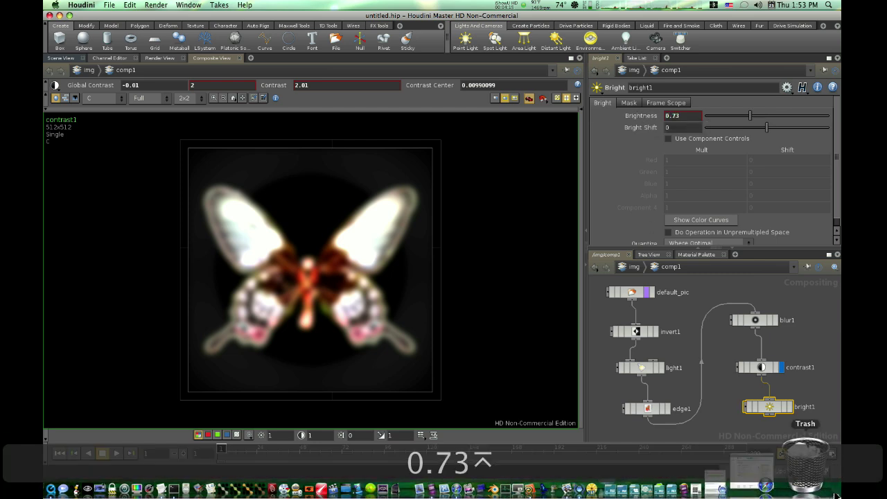
left_click(791, 408)
middle_click_drag(810, 401, 792, 356)
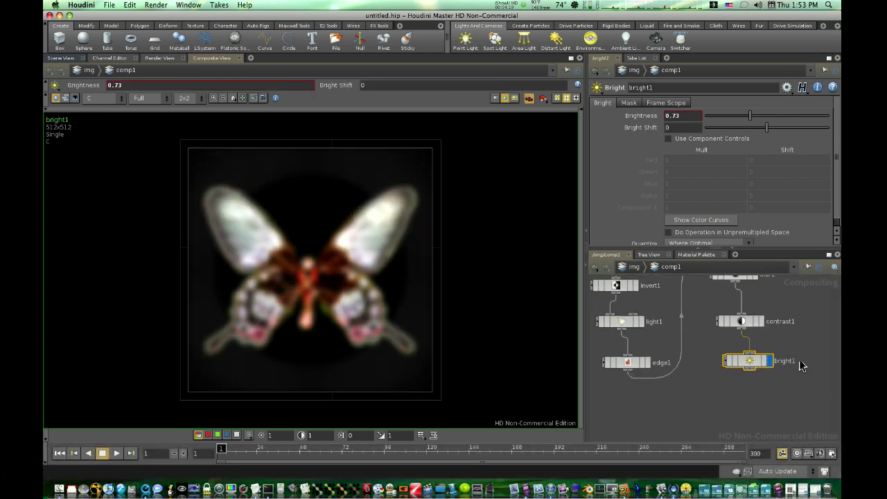
- Add a Composite node below bright1
left_click(686, 415)
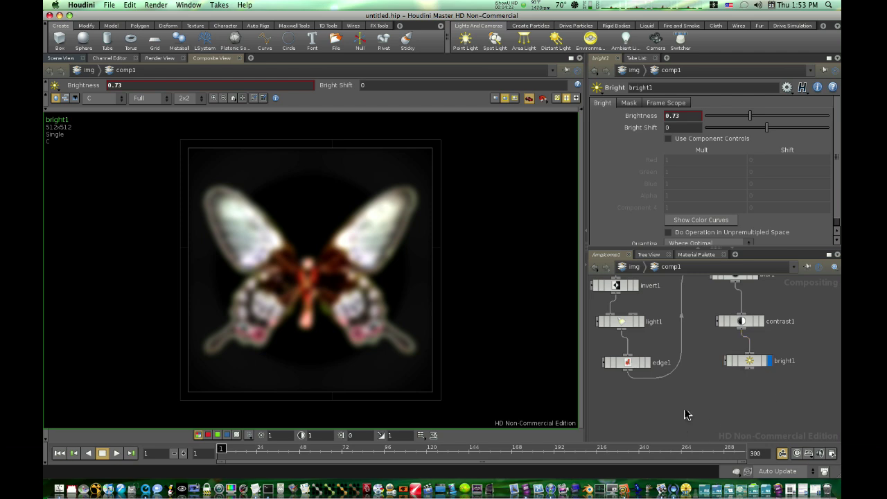
key("Tab")
type("compos")
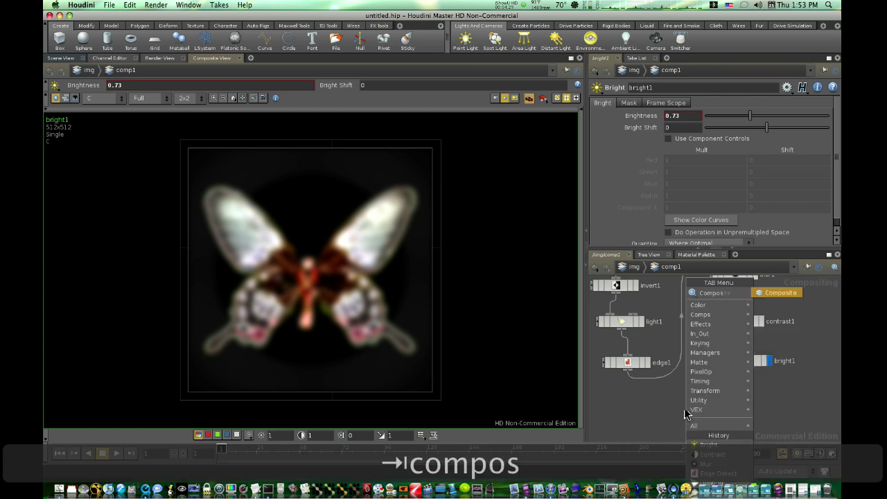
type("ite")
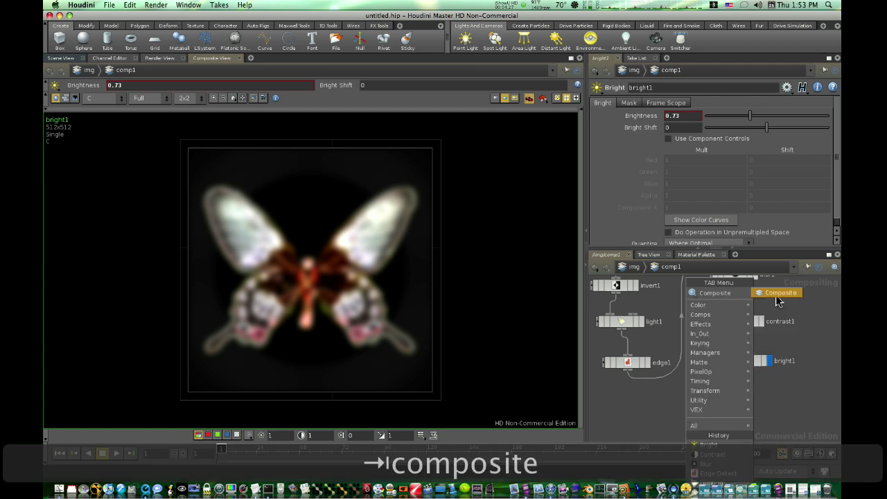
left_click(777, 299)
left_click(709, 412)
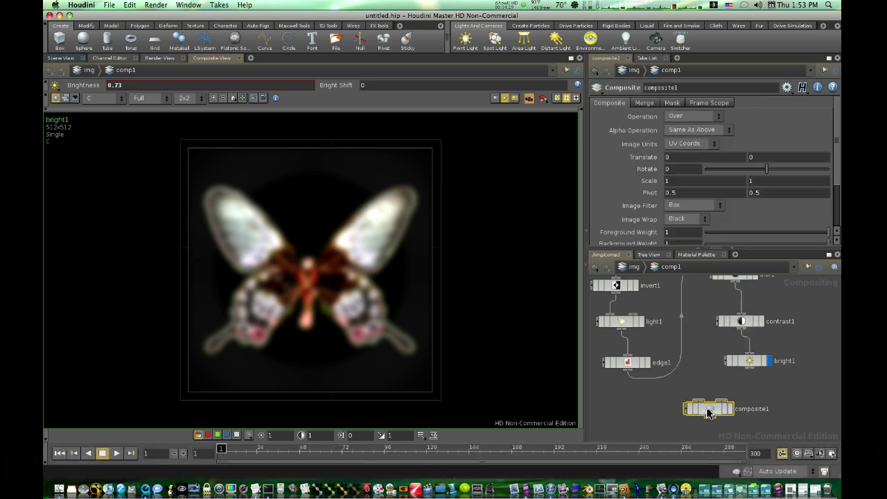
middle_click_drag(761, 399, 762, 416)
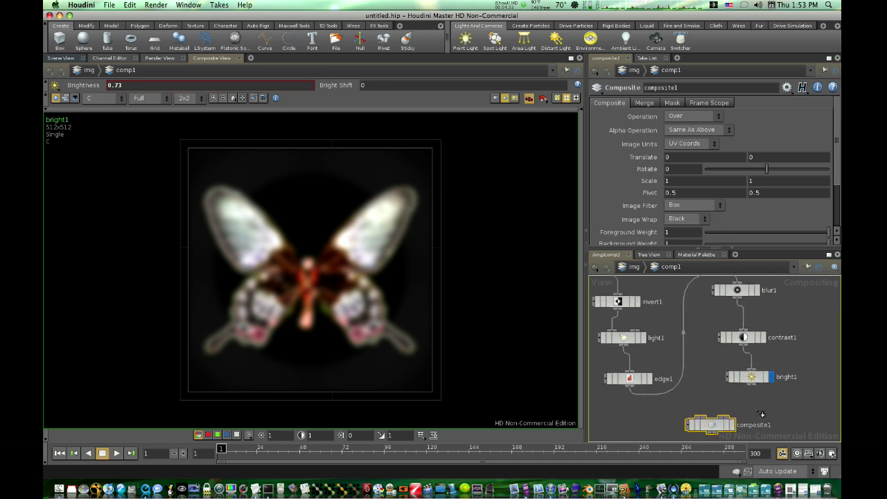
- Wire bright1 and default_pic into composite1 and display the combined result
left_click_drag(751, 386, 721, 414)
middle_click_drag(700, 383, 705, 399)
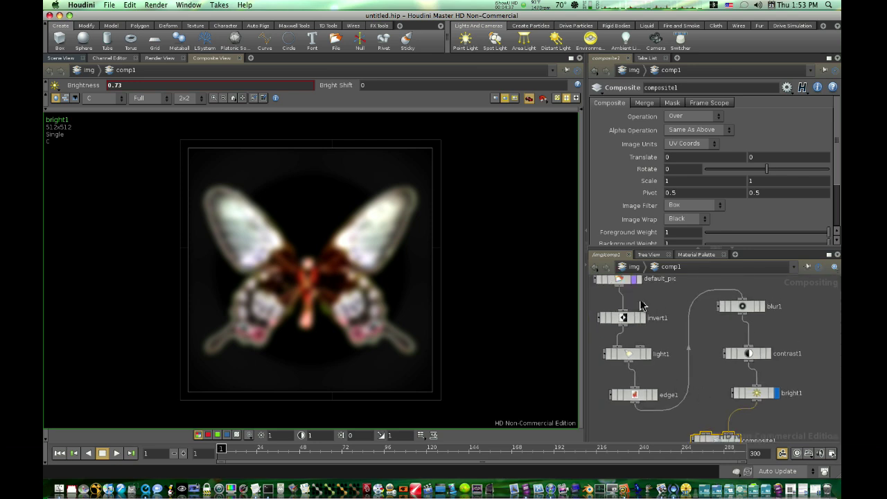
left_click_drag(620, 287, 711, 413)
middle_click_drag(711, 413, 714, 355)
left_click(717, 351)
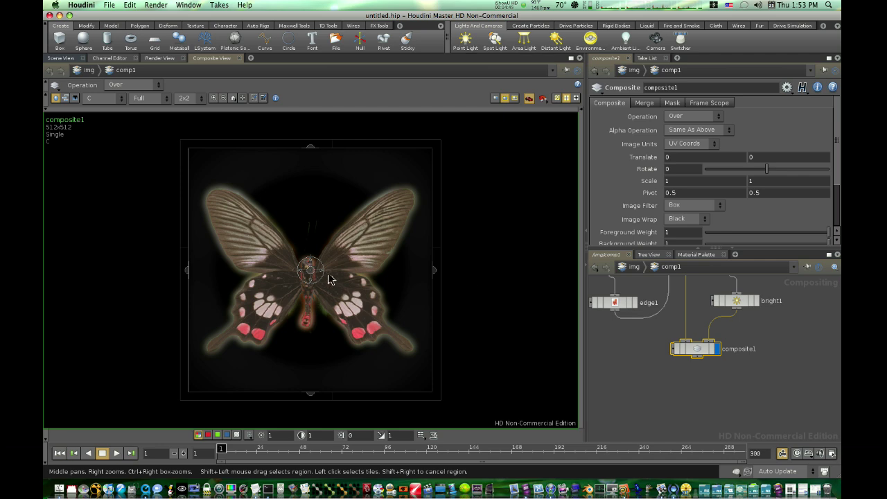
- Scale the glow layer to 0.986 and translate it to about -0.0049, 0.0039
mouse_move(434, 272)
left_mouse_down()
mouse_move(453, 275)
mouse_move(431, 277)
left_mouse_up()
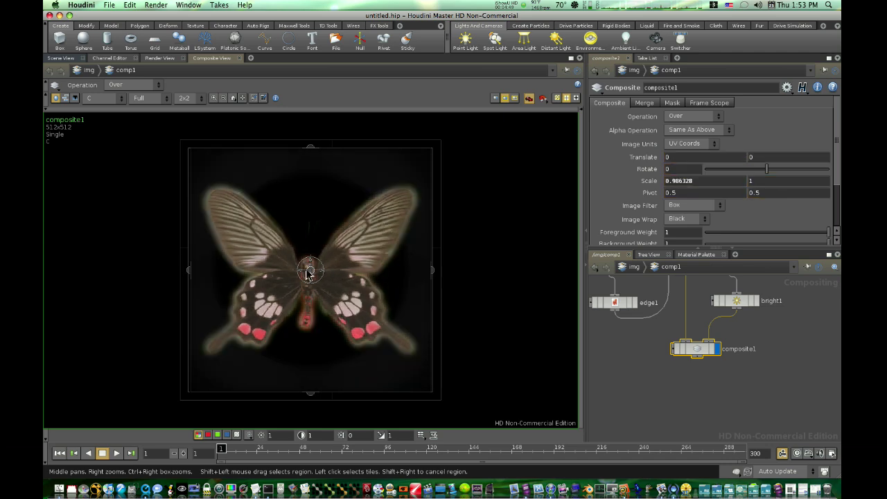
mouse_move(310, 270)
left_mouse_down()
mouse_move(450, 360)
mouse_move(313, 269)
mouse_move(358, 390)
mouse_move(310, 275)
left_mouse_up()
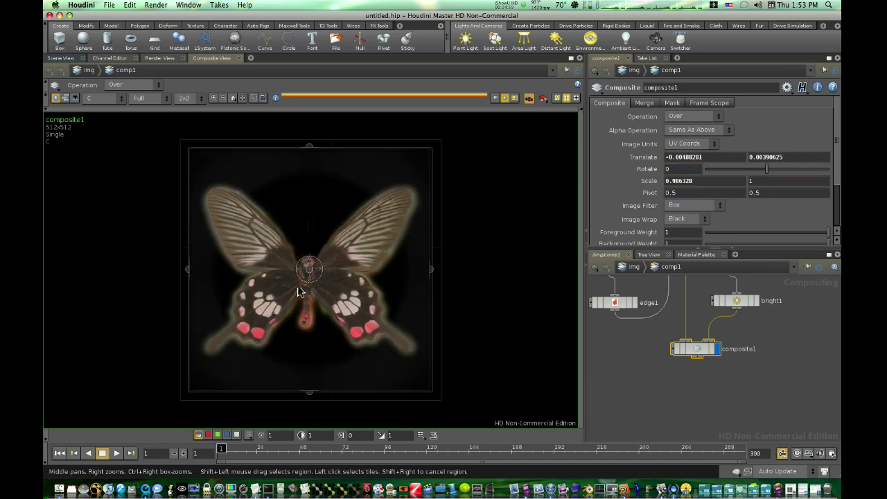
middle_click_drag(638, 364, 648, 374)
scroll(649, 374, "up", 3)
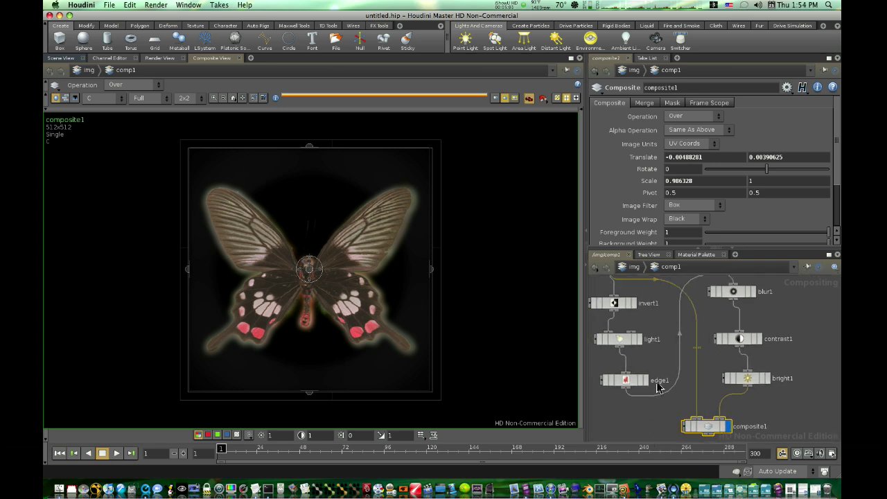
scroll(665, 315, "up", 2)
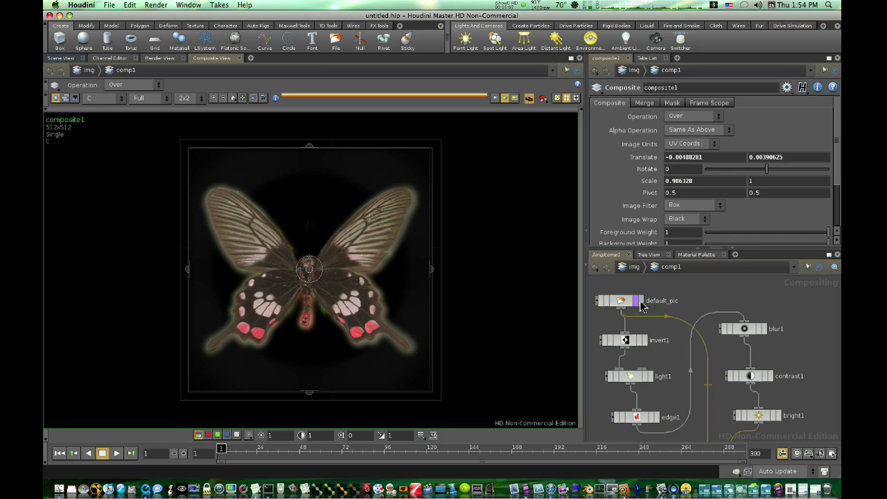
- Compare against default_pic, then stretch composite1's glow layer to a Scale Y of 1.04688
left_click(639, 301)
middle_click_drag(677, 349, 620, 291)
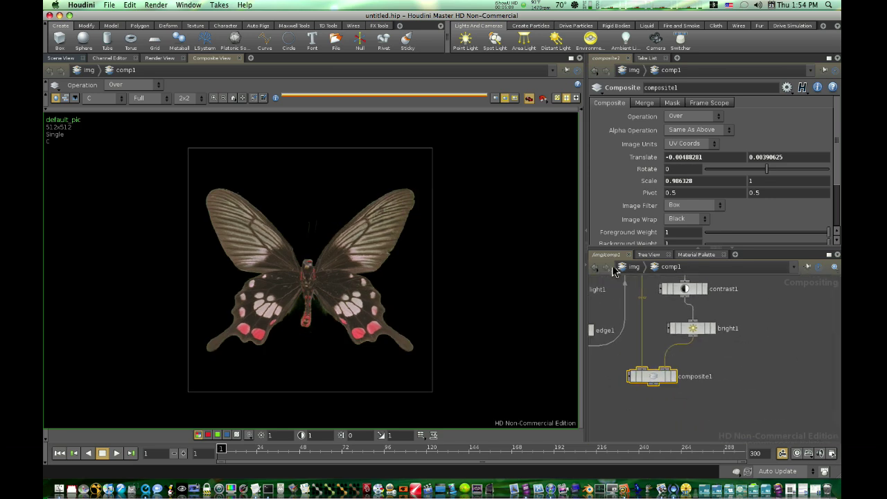
left_click(674, 378)
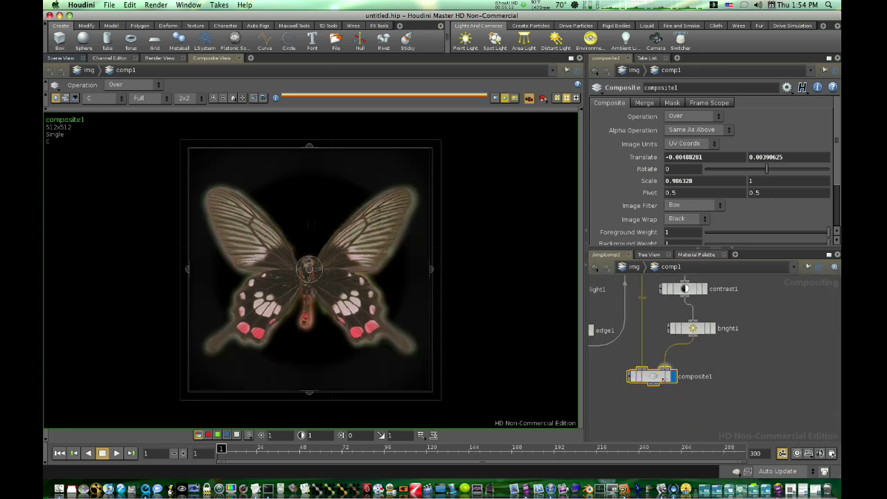
mouse_move(310, 153)
left_mouse_down()
mouse_move(319, 210)
mouse_move(300, 154)
mouse_move(298, 174)
mouse_move(303, 194)
mouse_move(302, 147)
left_mouse_up()
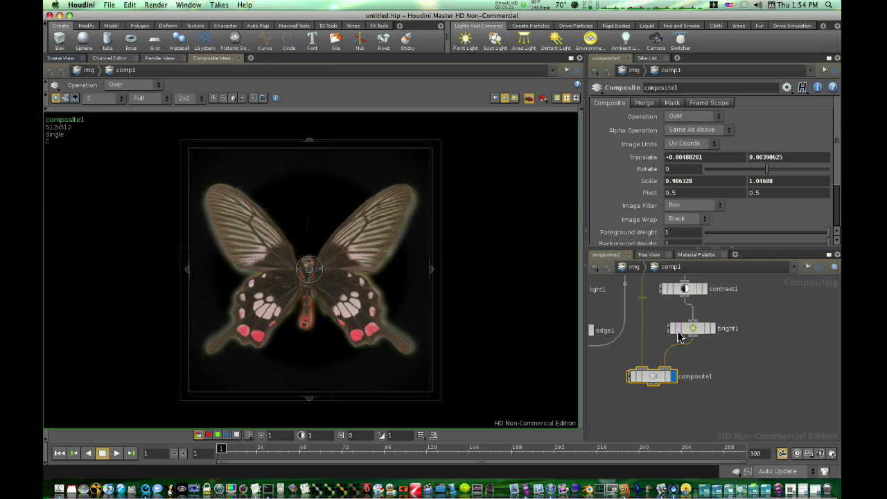
middle_click_drag(749, 356, 829, 421)
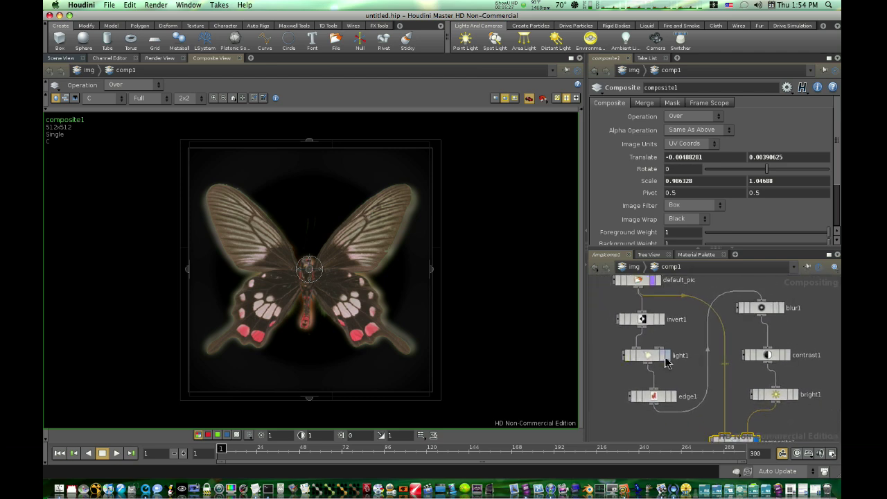
- Give light1 Ambient -0.1, Diffuse 0.2 and a blue Specular colour of 0, 0.45, 0.9
left_click(653, 358)
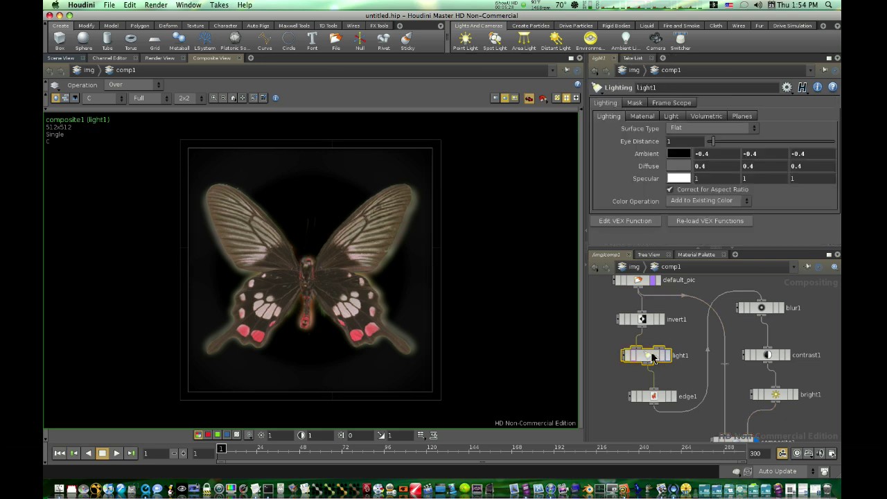
middle_click_drag(646, 167, 607, 178)
left_click(677, 180)
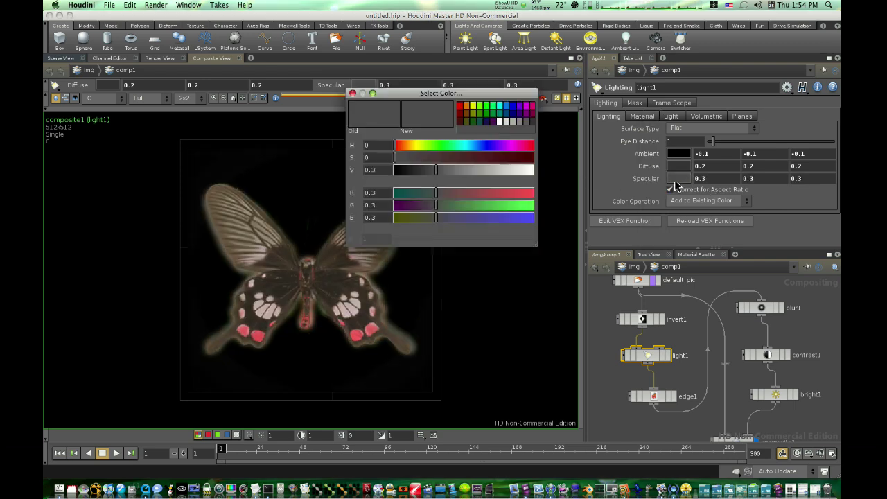
left_click(476, 145)
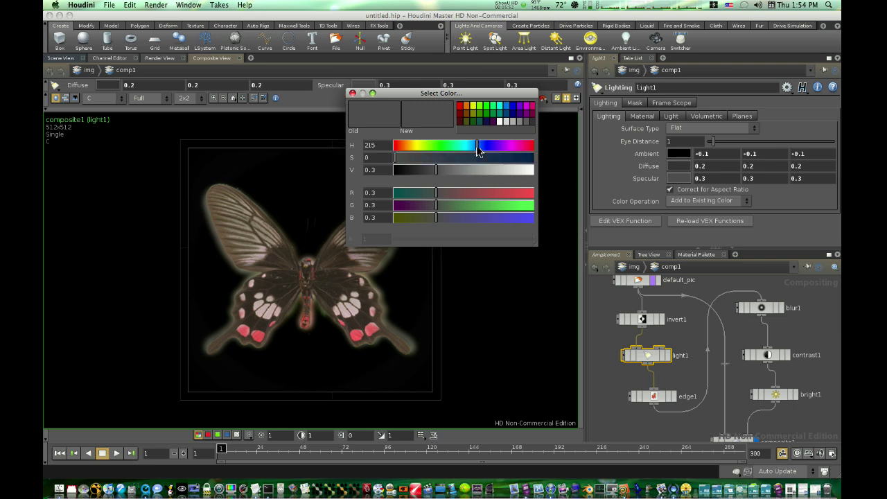
left_click(508, 113)
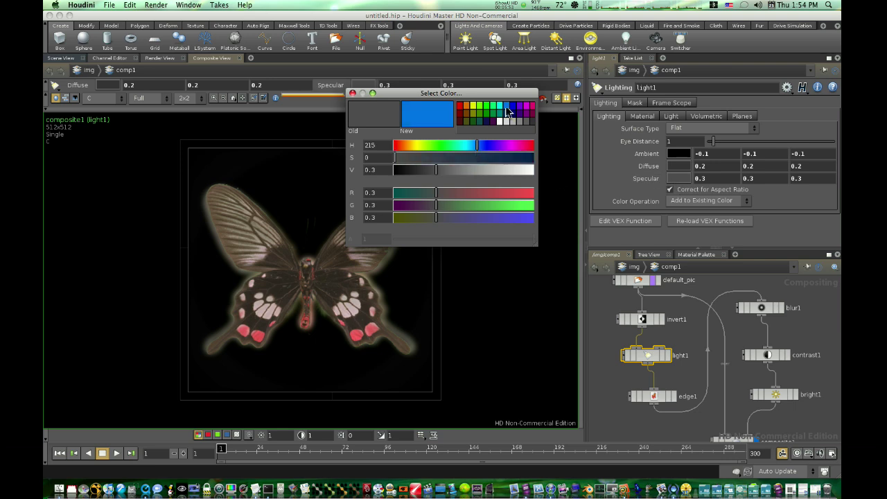
left_click(353, 94)
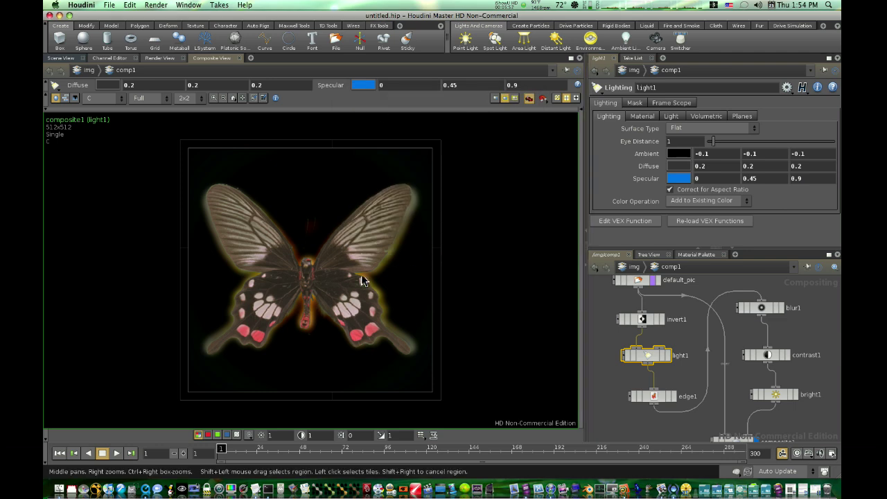
- Shift composite1's Translate to -0.00292969, 0 so the glow centres on the butterfly
left_click(736, 439)
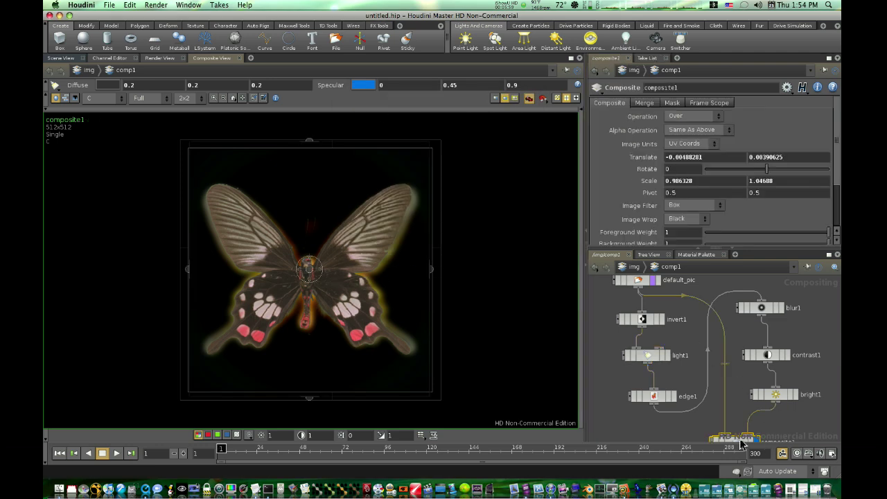
left_click_drag(311, 273, 310, 274)
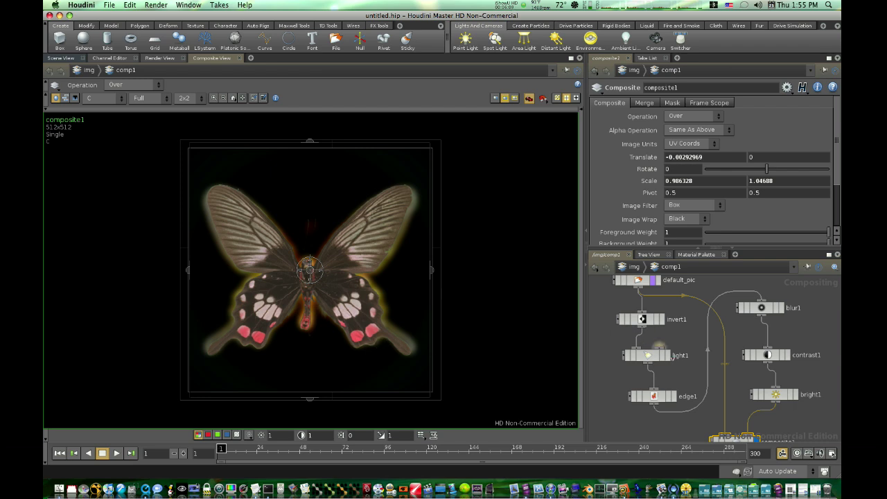
scroll(629, 424, "down", 3)
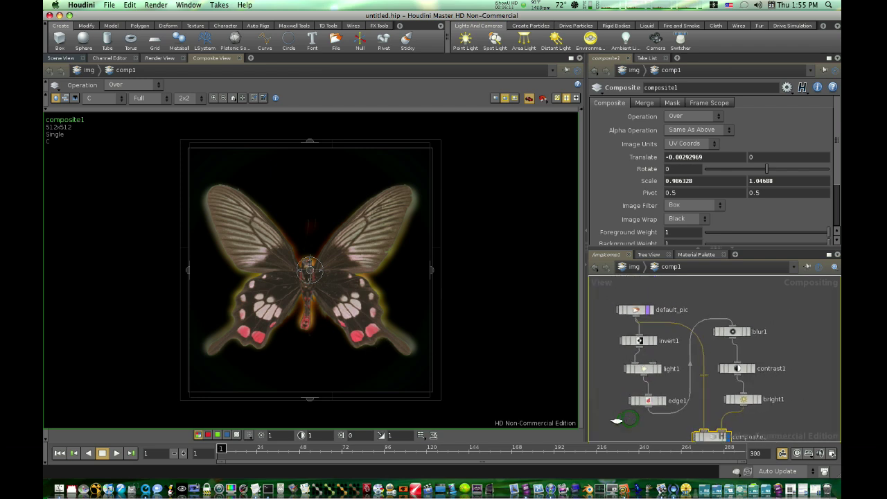
middle_click_drag(614, 426, 614, 401)
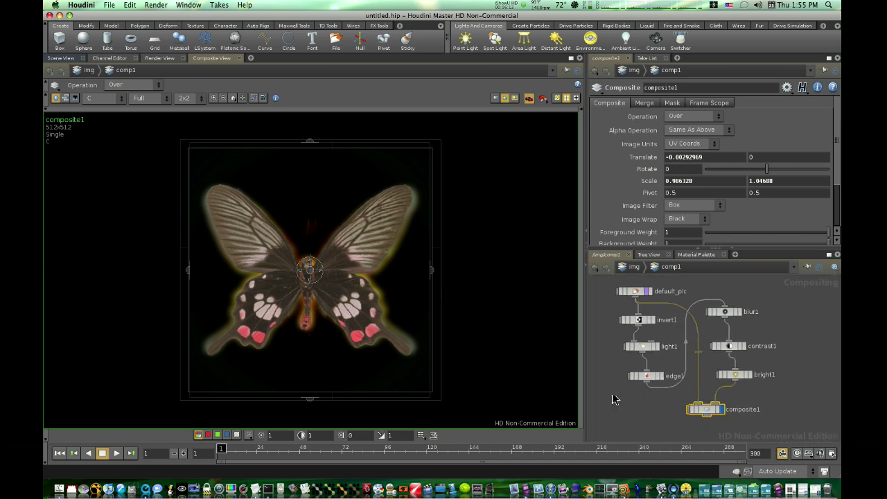